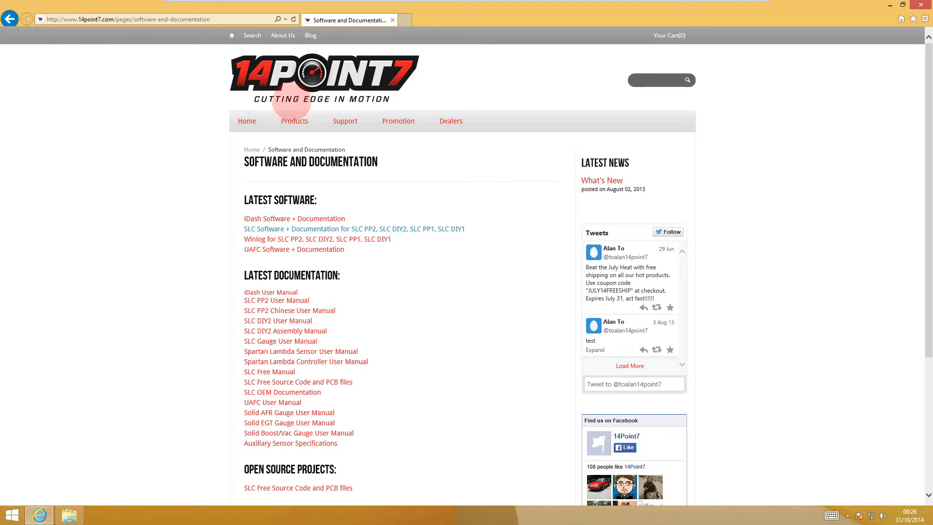
Step: Go to the Software and Documentation page in the Support section of the 14Point7 website
left_click(248, 126)
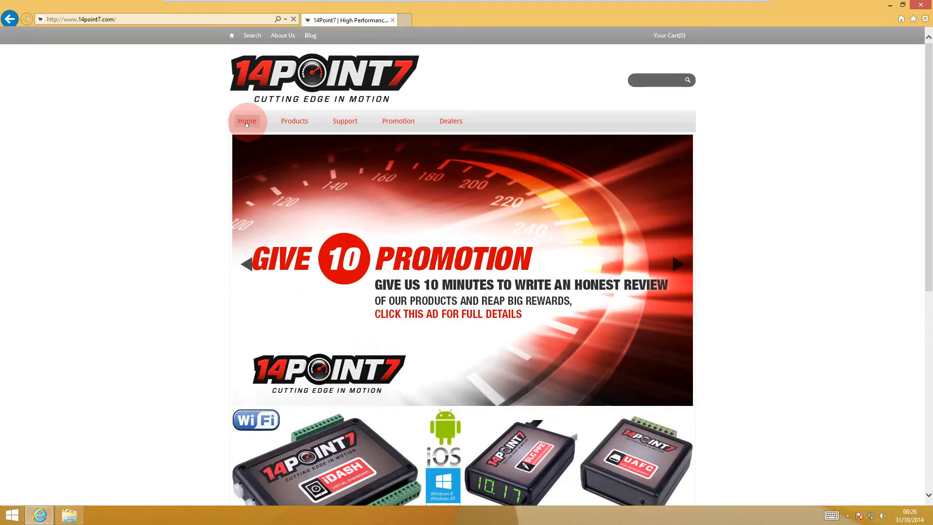
left_click(350, 122)
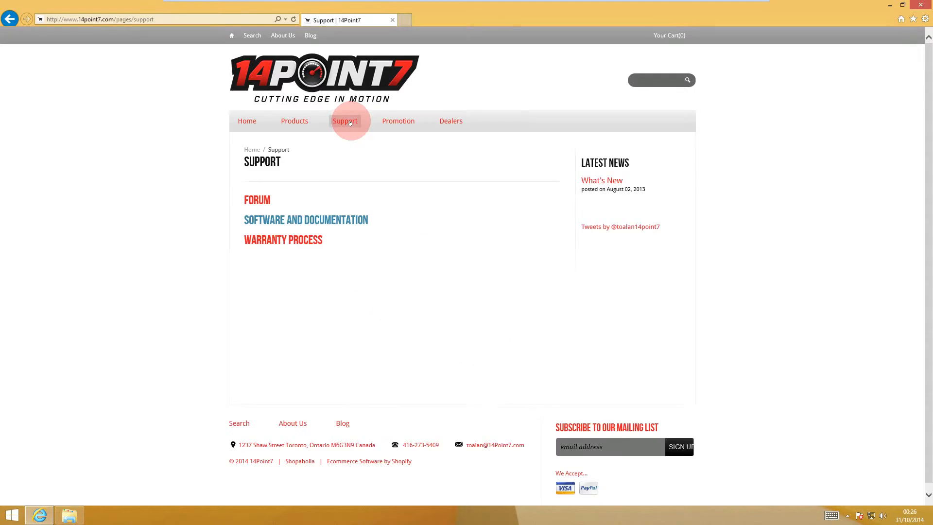
left_click(297, 217)
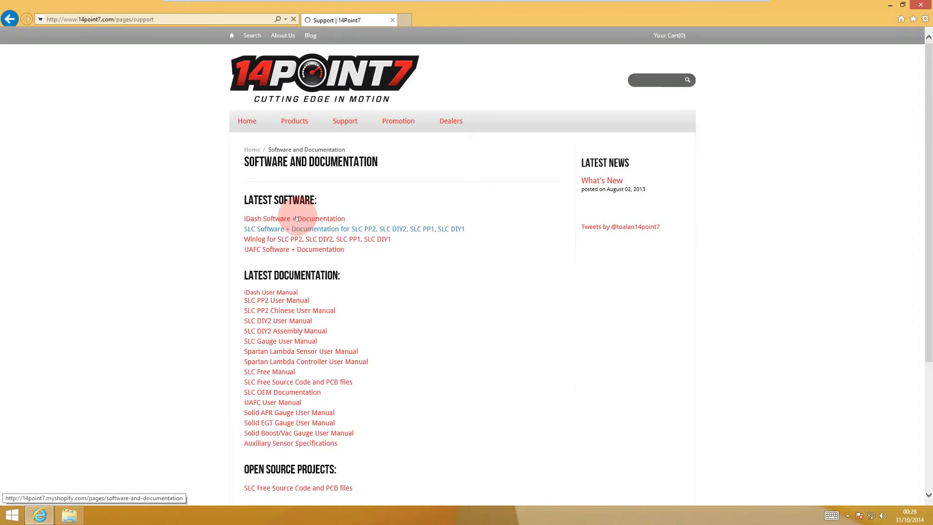
Step: Download and save the SLC Software + Documentation installer for SLC PP2, SLC DIY2, SLC PP1 and SLC DIY1
left_click(339, 230)
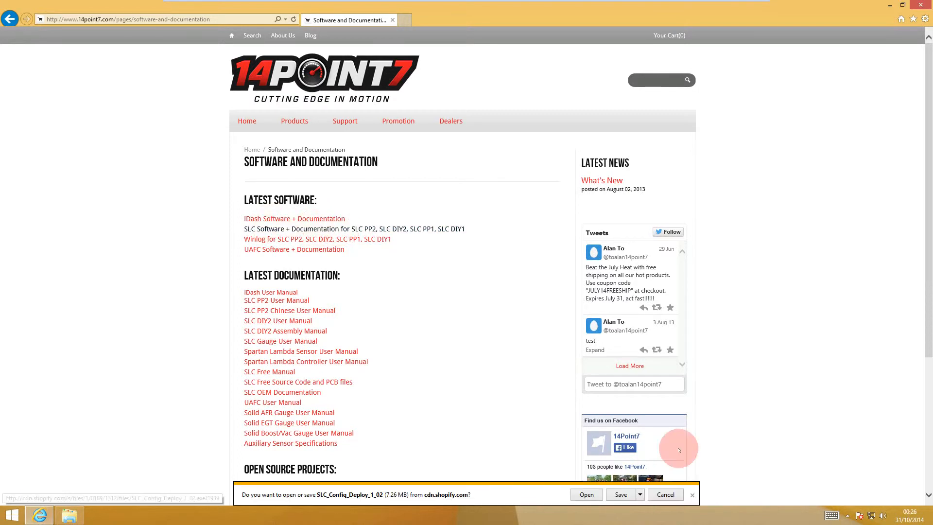
left_click(620, 494)
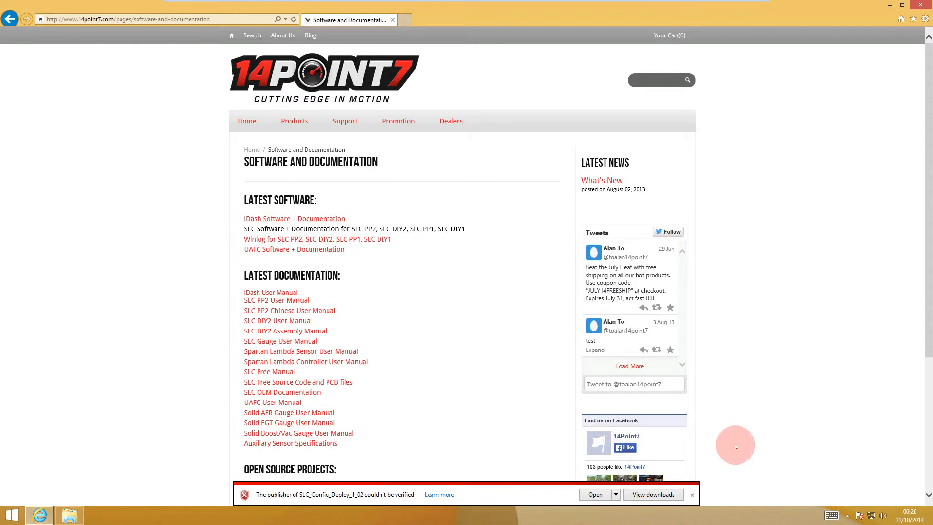
left_click(692, 494)
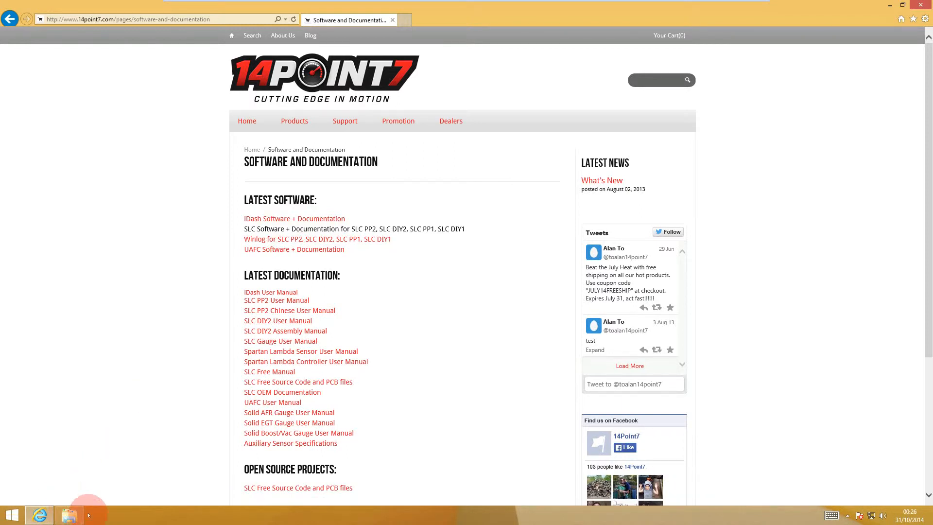
Step: Switch to File Explorer and locate the SLC_Config_Deploy_1_02 file in the Downloads folder
left_click(69, 515)
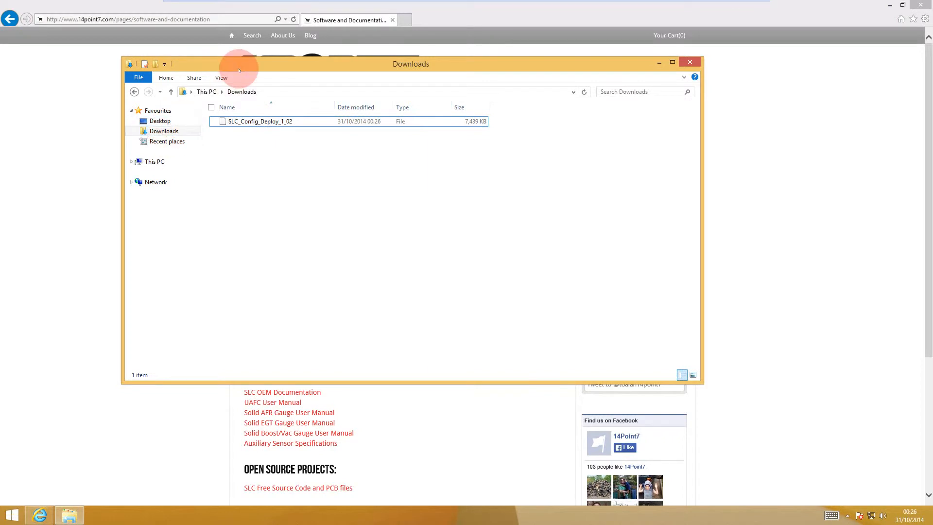
left_click(163, 132)
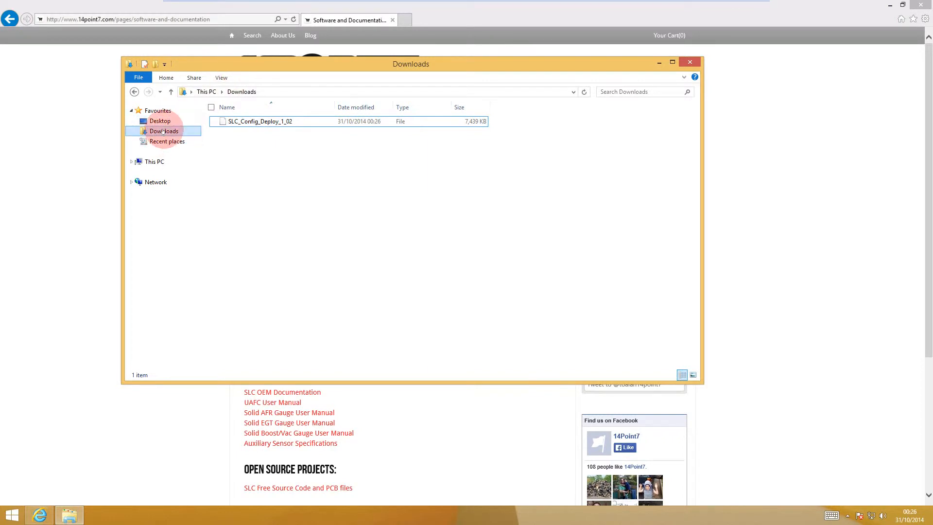
left_click(266, 122)
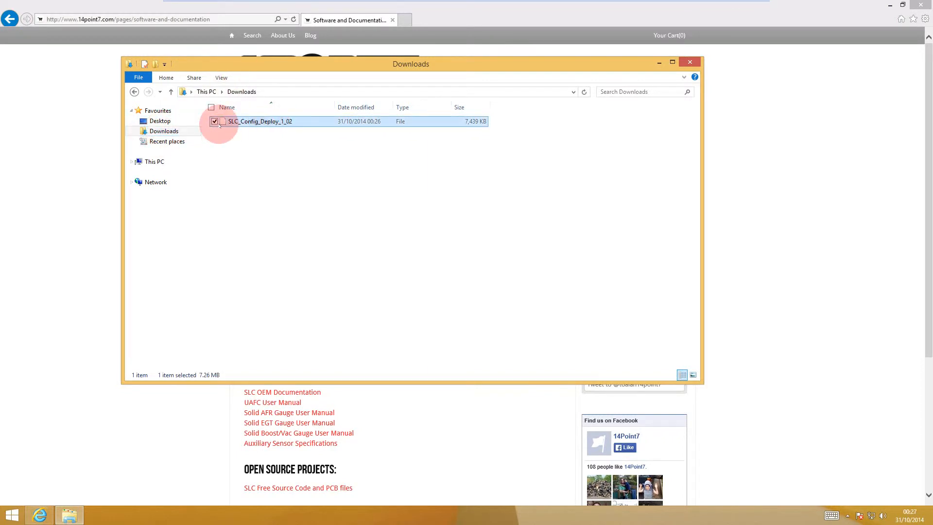
left_click(286, 158)
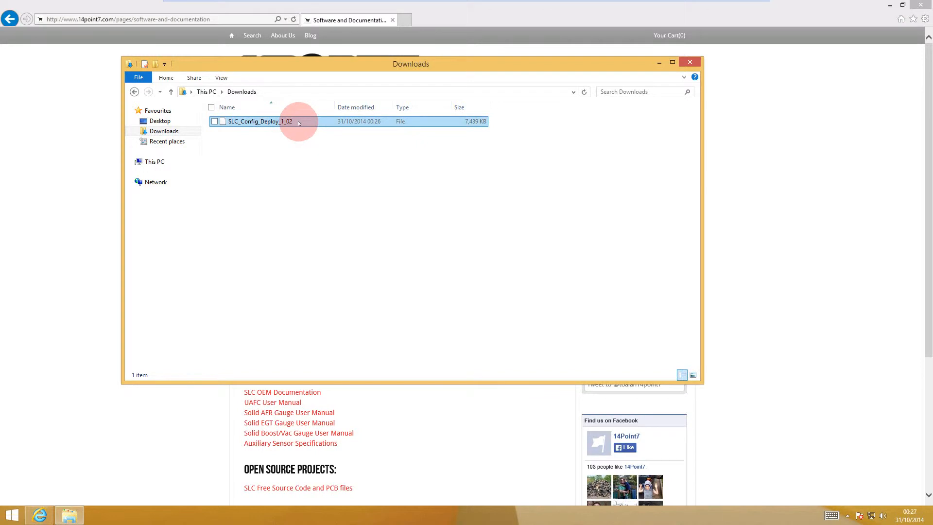
left_click_drag(333, 68, 332, 72)
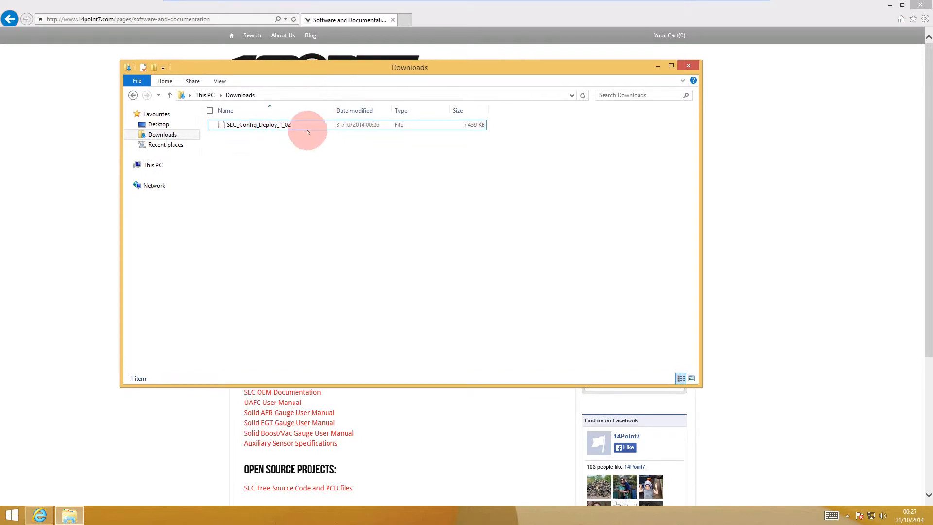
left_click(303, 127)
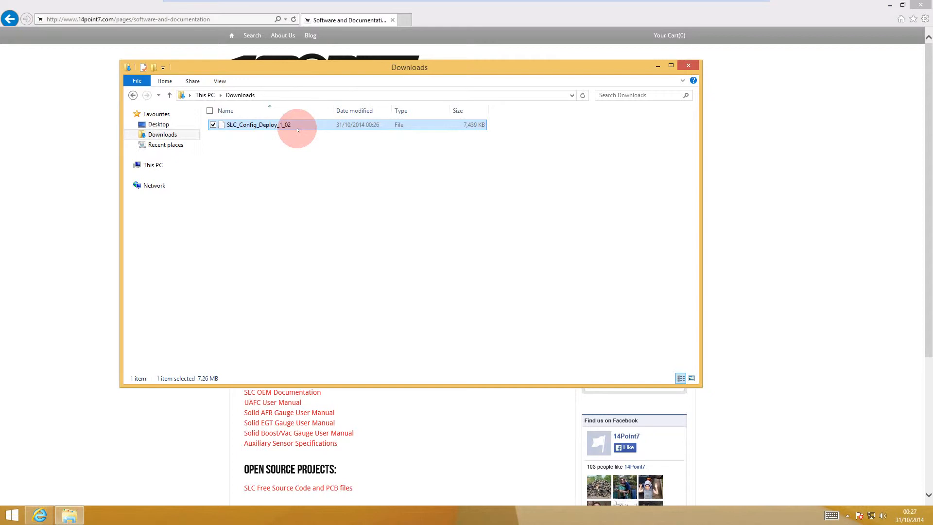
double_click(298, 127)
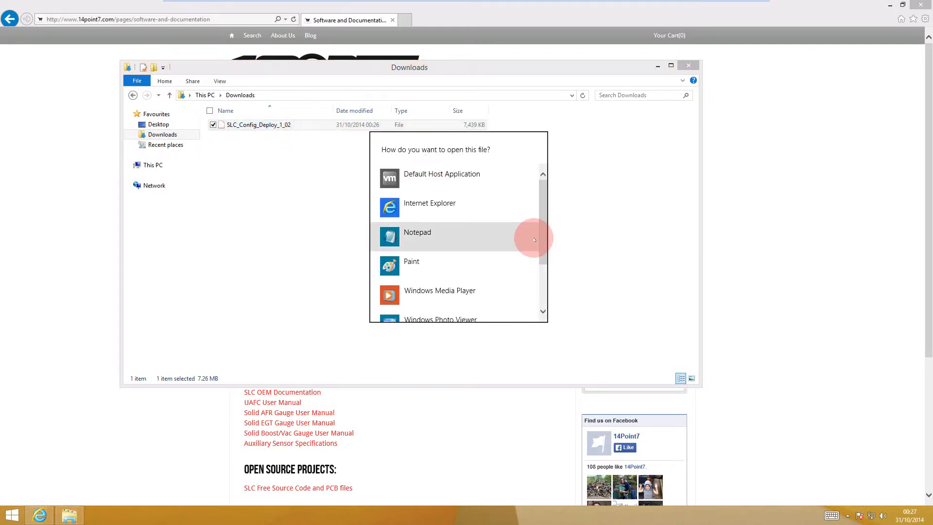
scroll(540, 243, "down", 3)
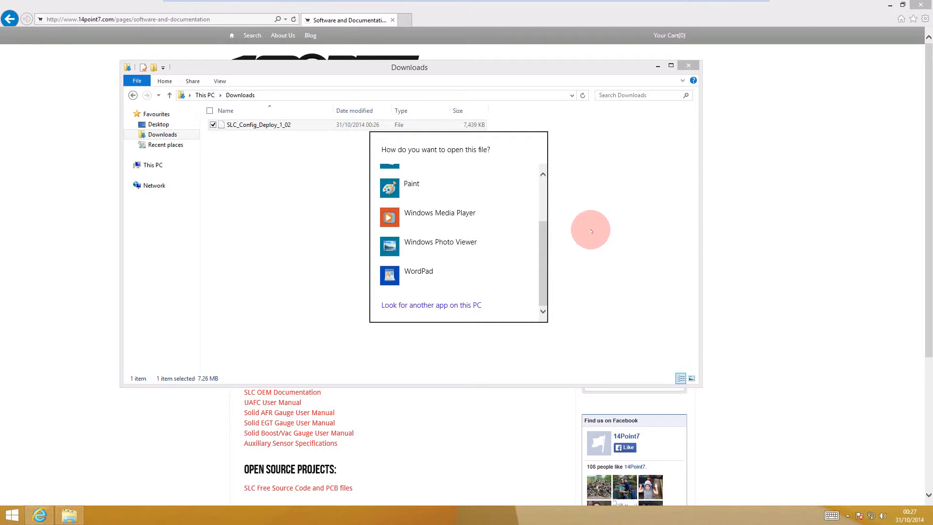
left_click(591, 231)
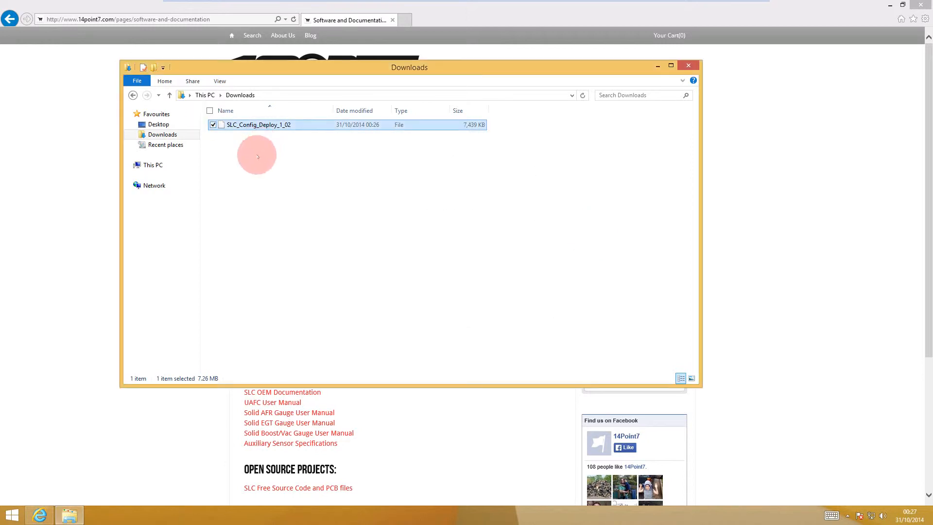
Step: Rename the downloaded file to SLC_Config_Deploy_1_02.exe so it has an executable extension
left_click(254, 148)
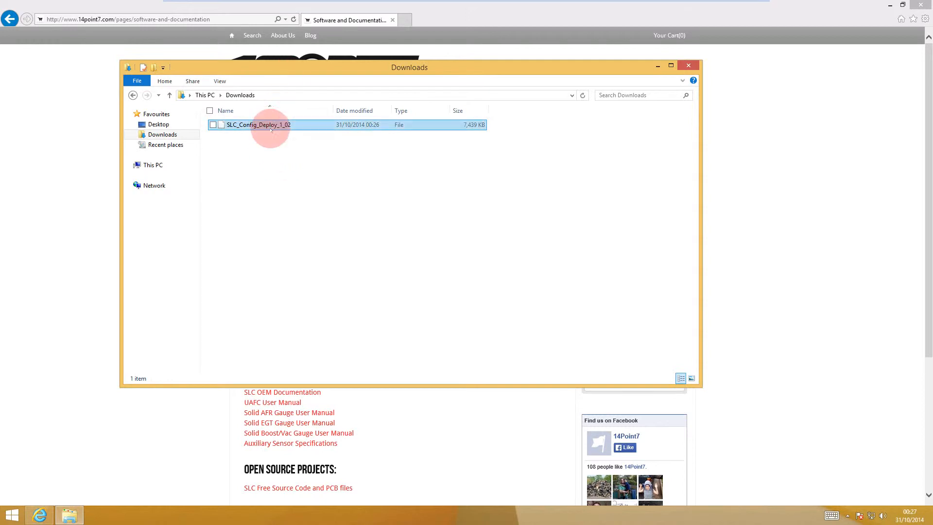
right_click(270, 125)
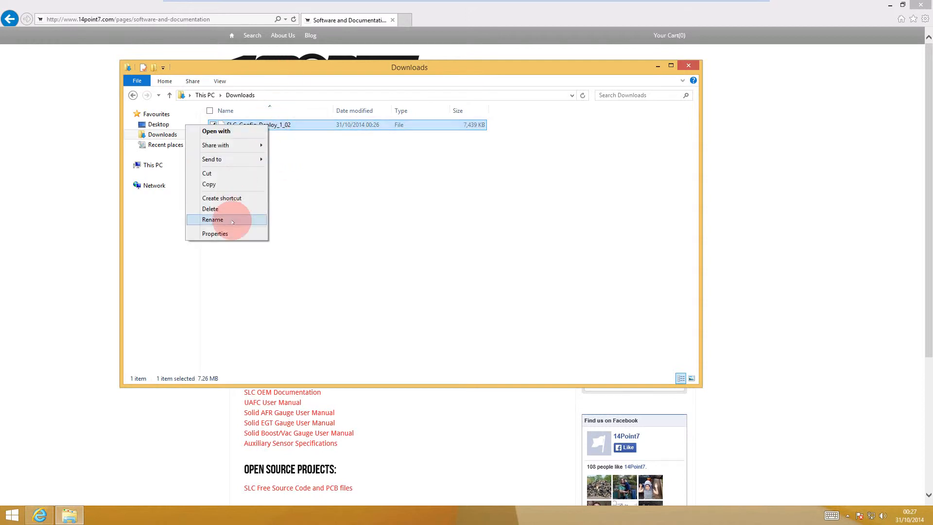
left_click(213, 219)
left_click(296, 125)
type(".exe")
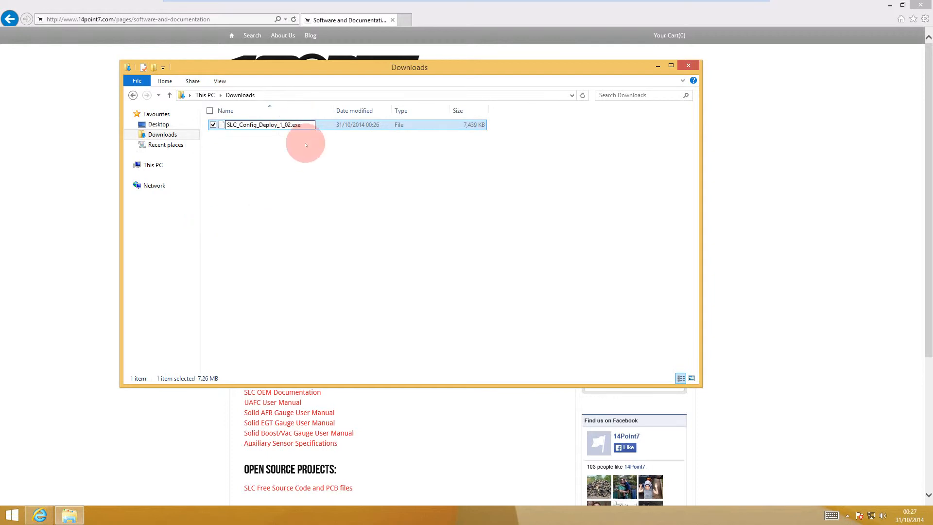
key("Return")
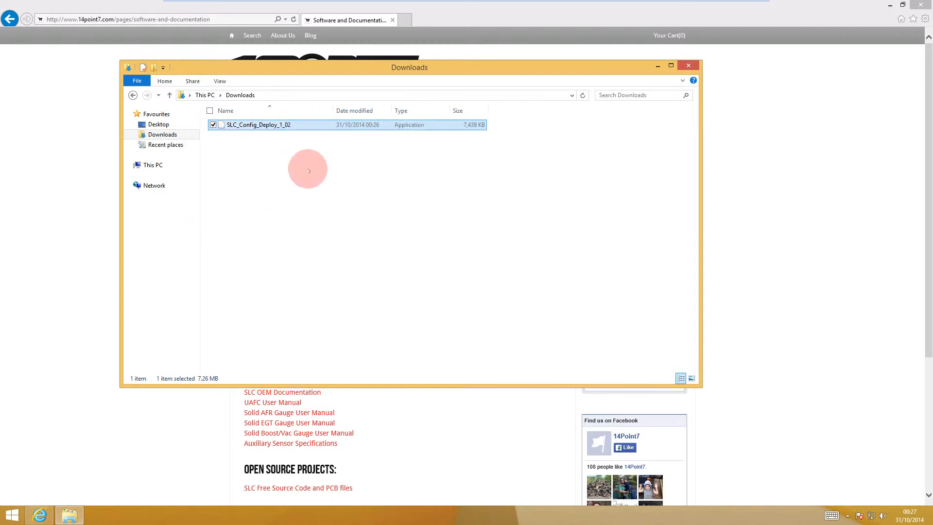
left_click(309, 170)
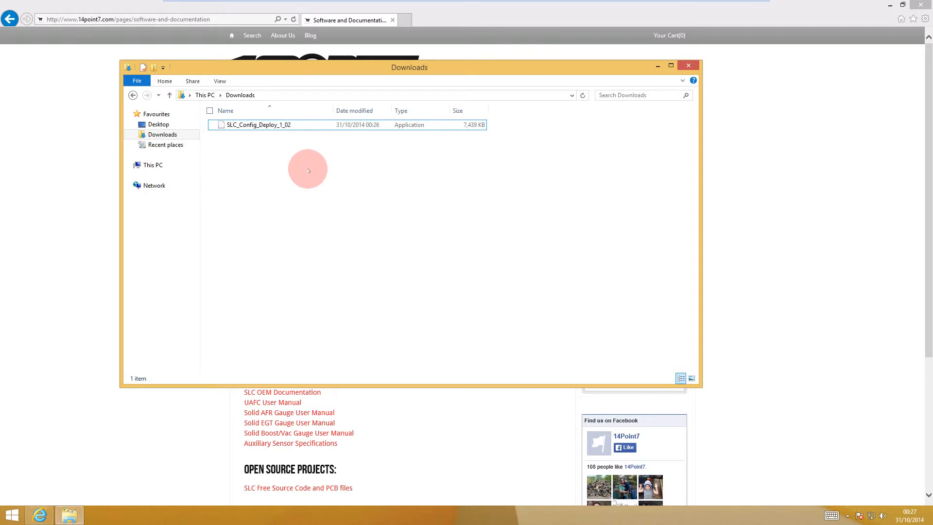
left_click(291, 125)
left_click(306, 177)
left_click(222, 125)
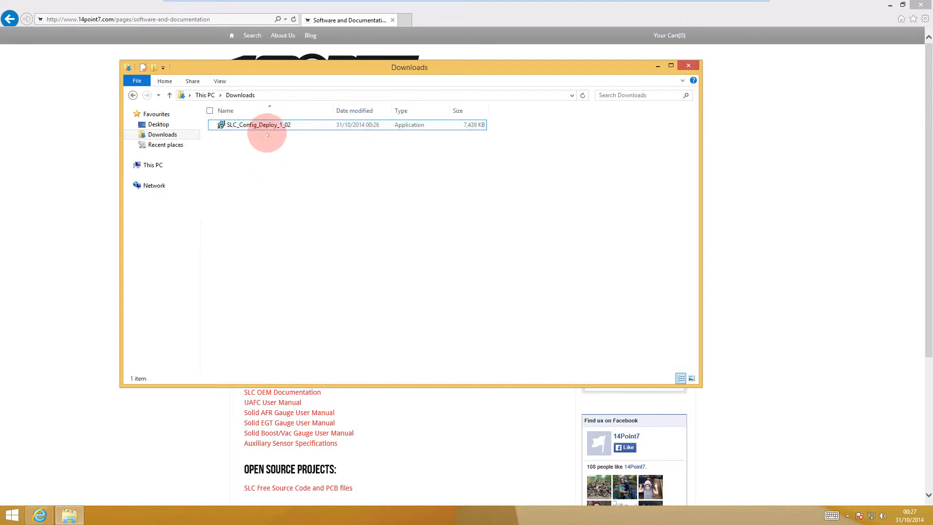
Step: Run the SLC_Config_Deploy_1_02 installer and allow it to make changes to the computer
double_click(258, 126)
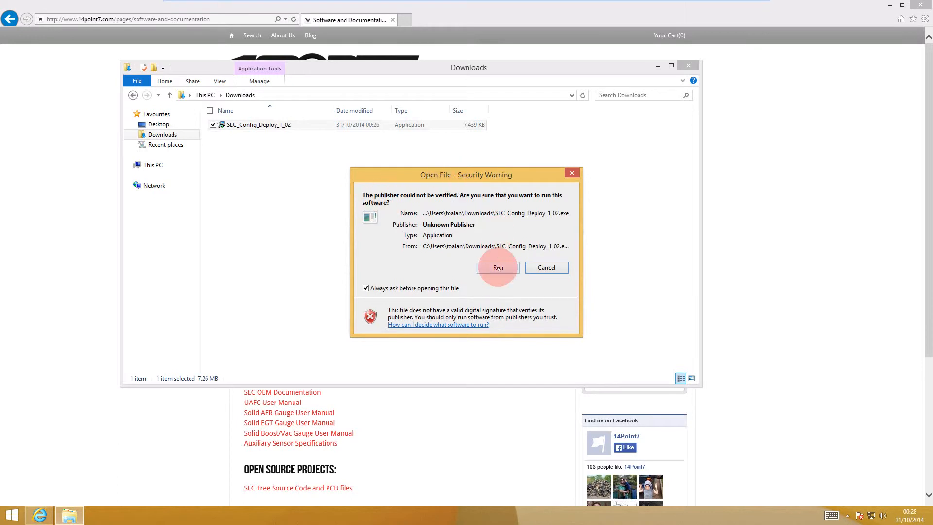
left_click(498, 268)
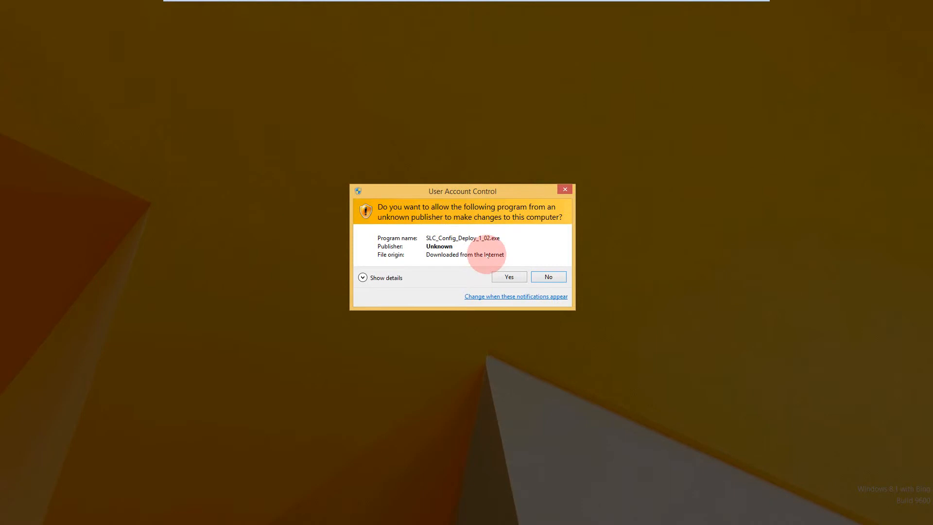
left_click(508, 277)
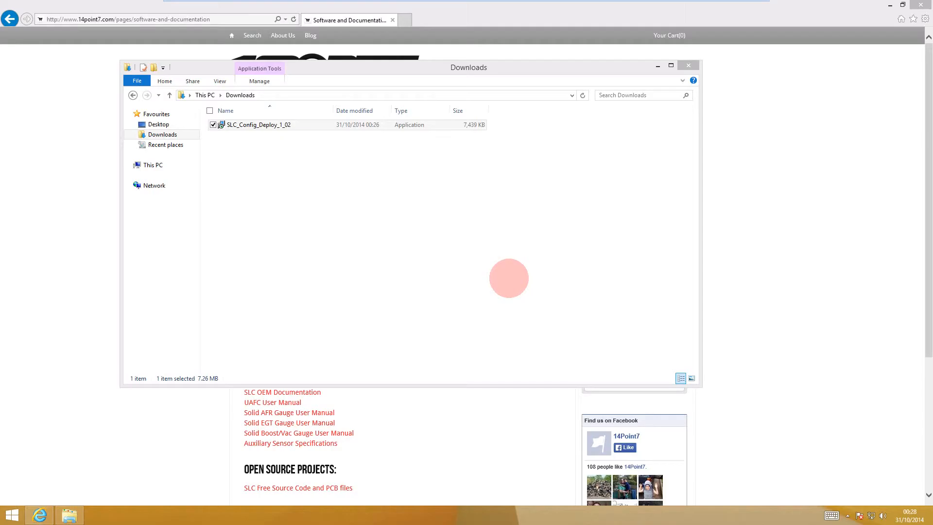
Step: Install SLC_Config in C:\Program Files\14Point7\SLC_Config with Start Menu folder 14Point7\SLC_Config, and finish the setup
left_click(527, 333)
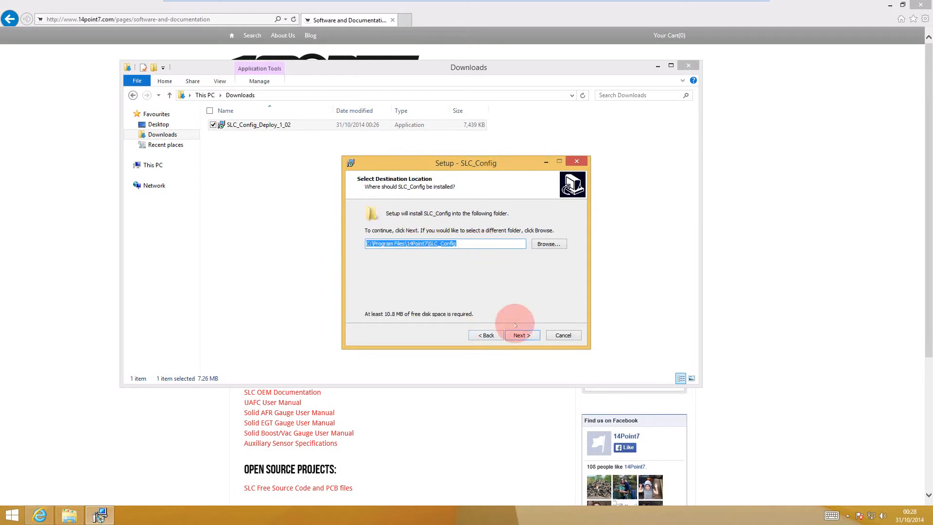
left_click(528, 335)
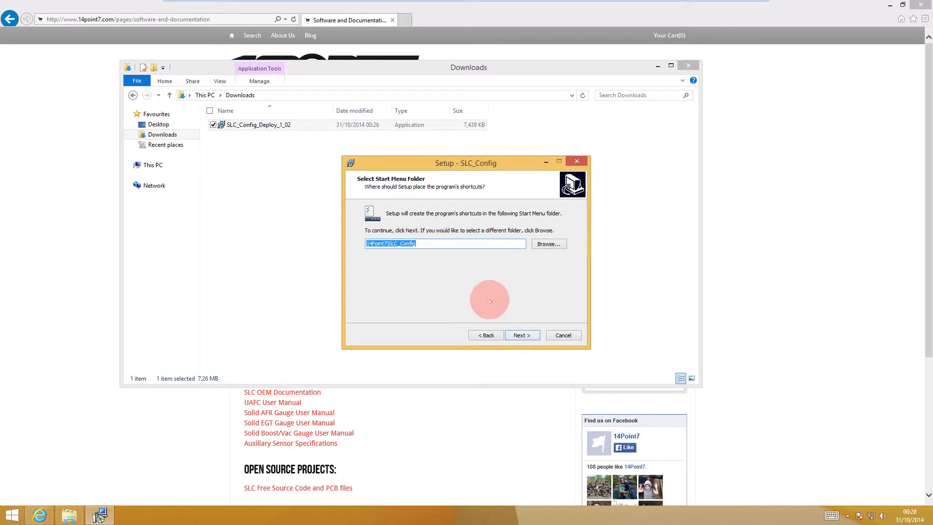
left_click(529, 334)
left_click(529, 335)
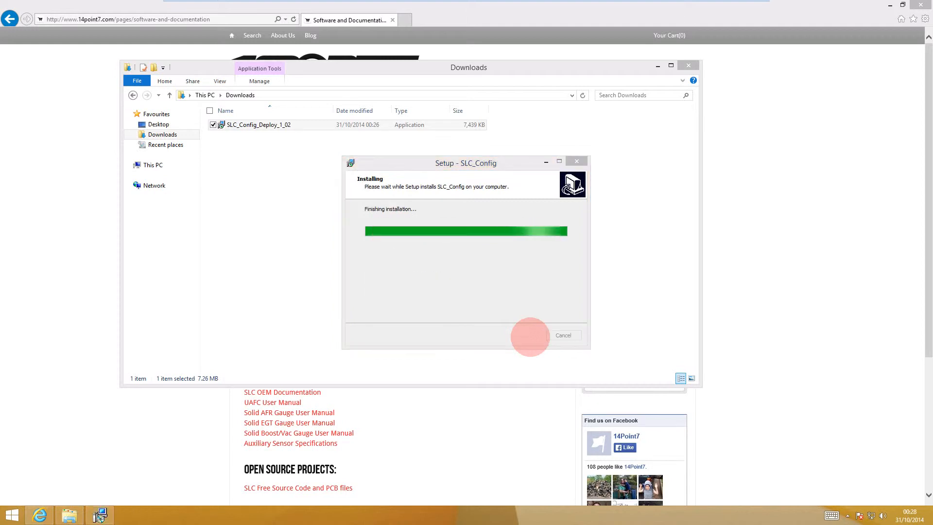
left_click(522, 334)
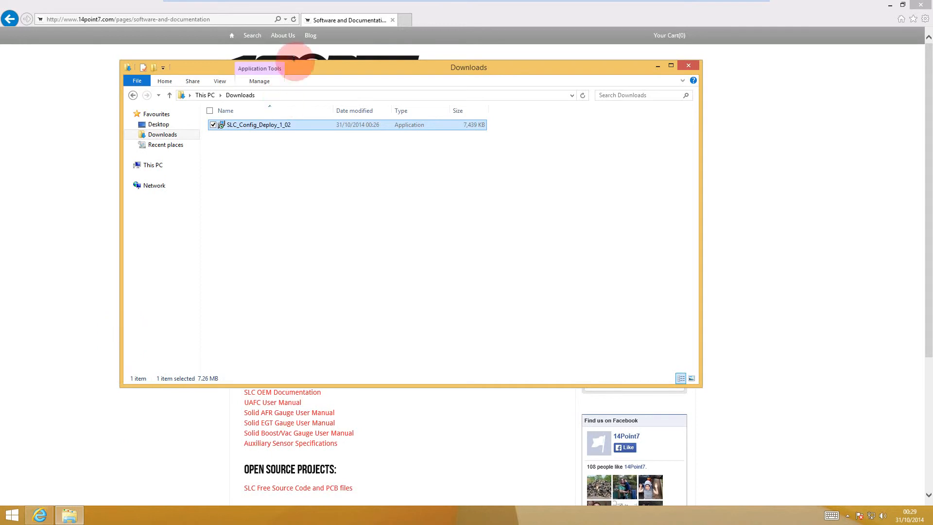
Step: Move the Downloads window aside and open Device Manager
left_click_drag(302, 62, 444, 50)
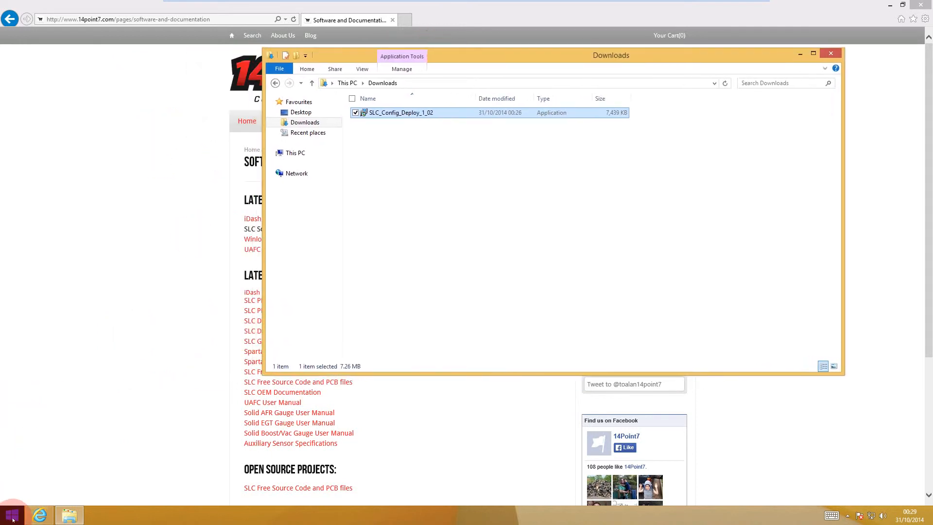
right_click(13, 519)
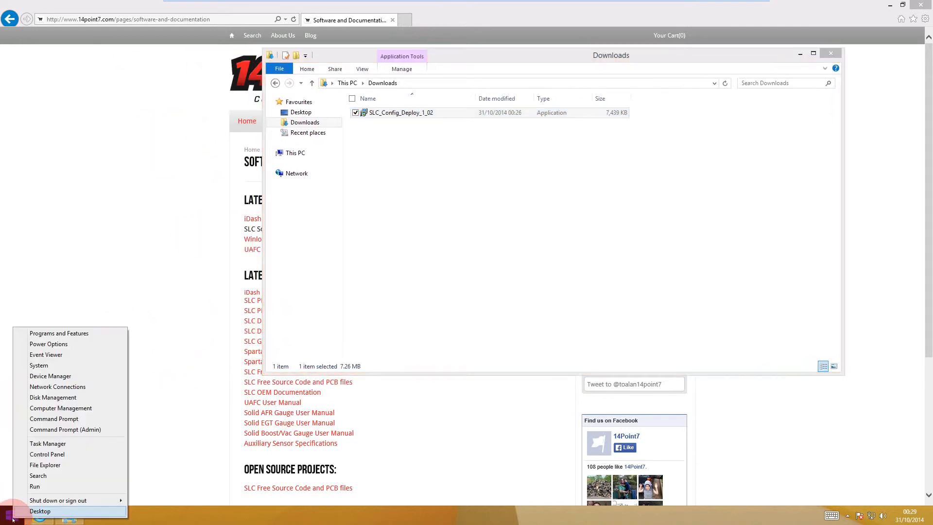
left_click(65, 377)
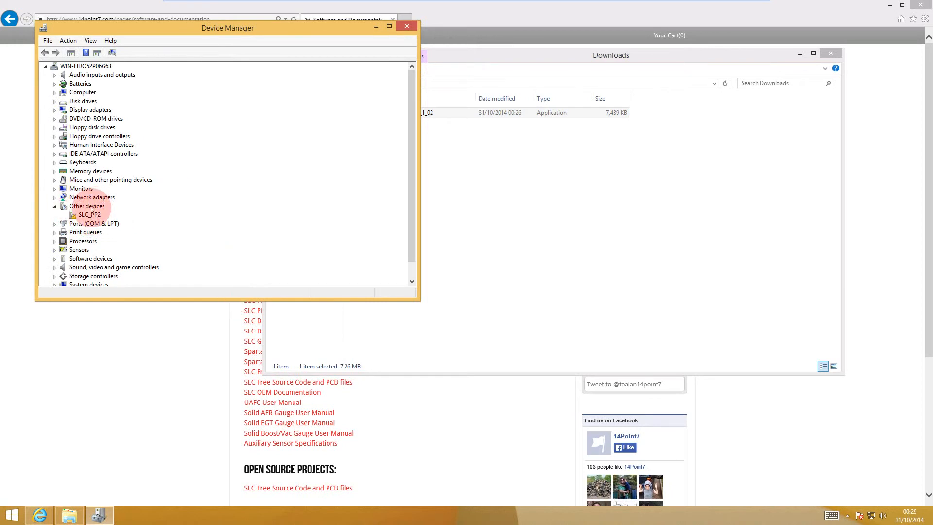
Step: Start updating the driver software of the SLC_PP2 device, choosing to browse the computer for it manually
right_click(88, 218)
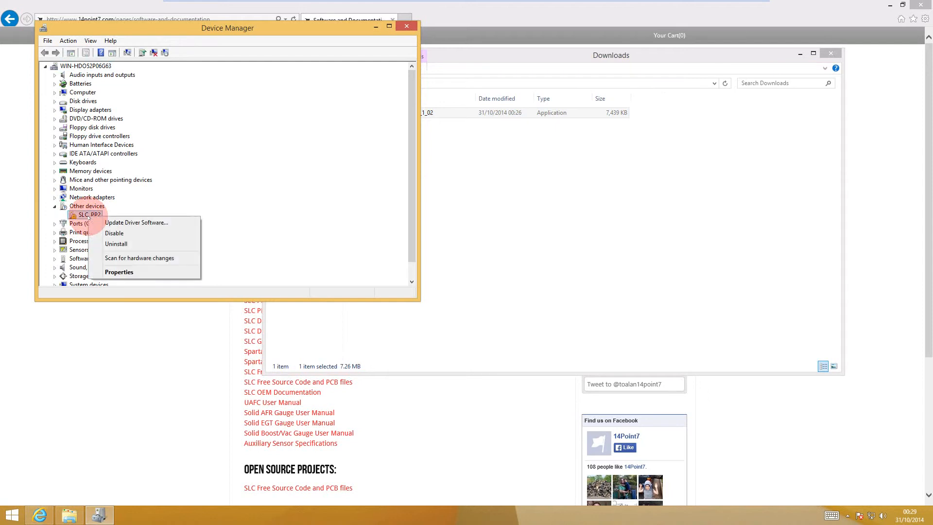
left_click(122, 222)
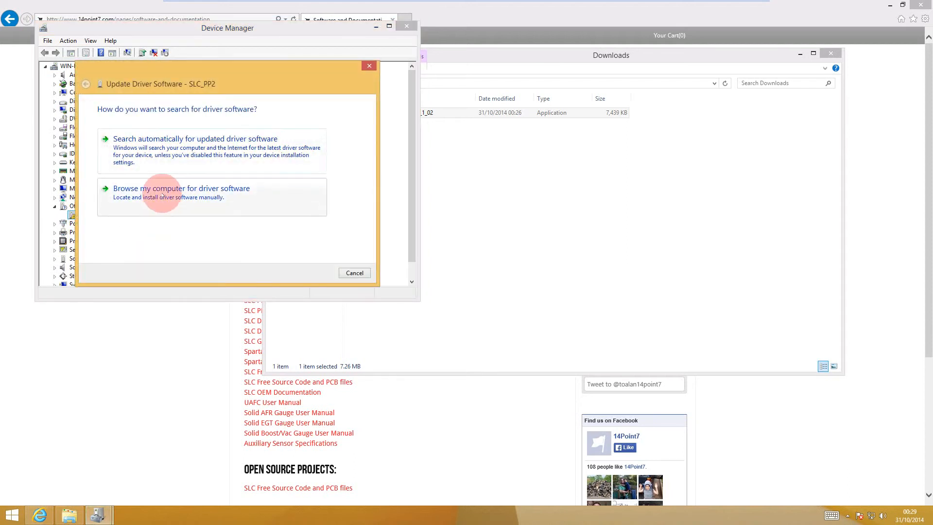
left_click(162, 194)
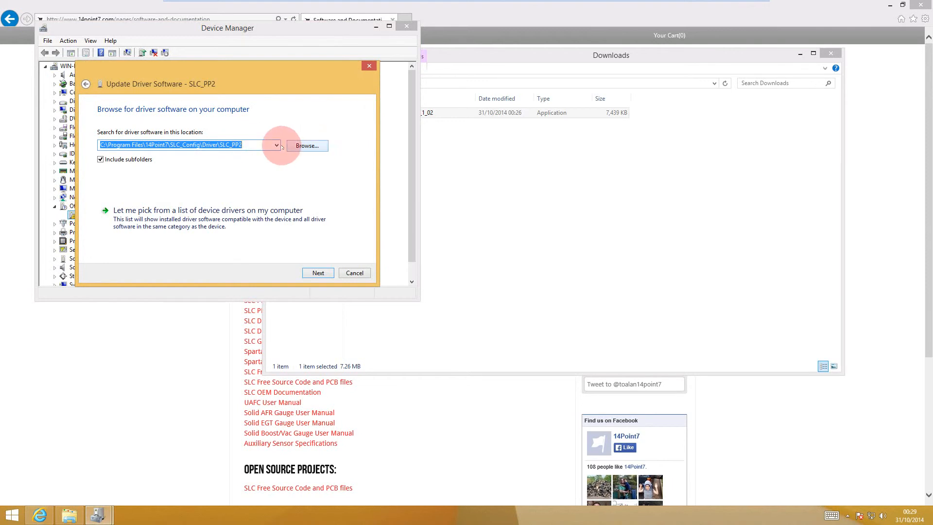
Step: Select the folder C:\Program Files\14Point7\SLC_Config\Driver\SLC_PP2 as the driver search location
left_click(306, 146)
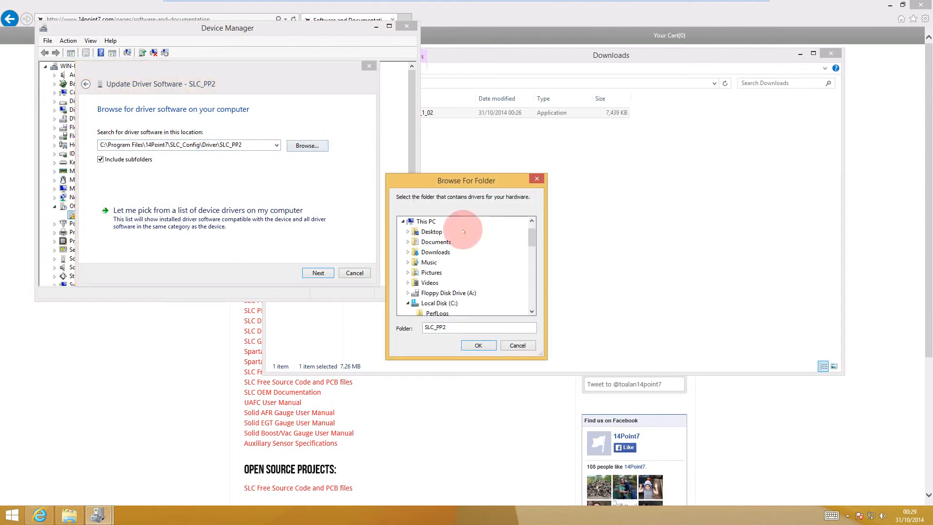
left_click(409, 303)
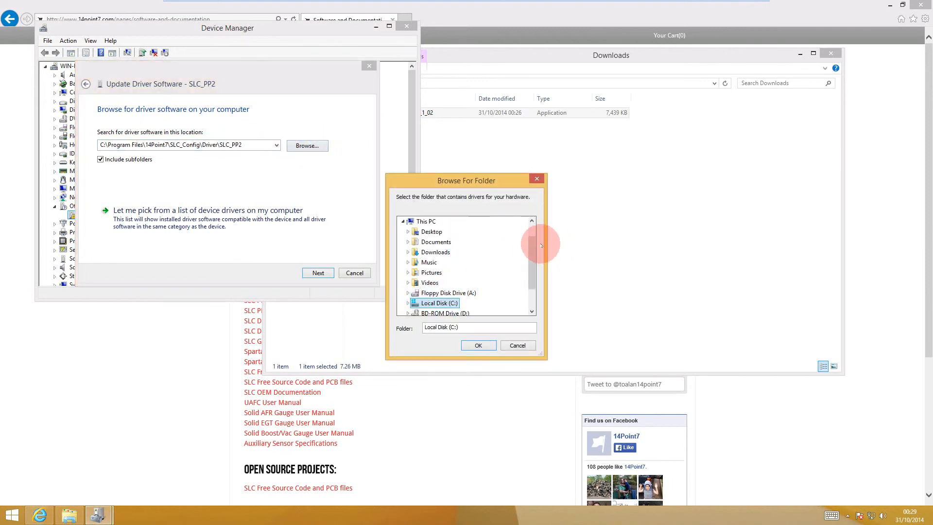
left_click(532, 272)
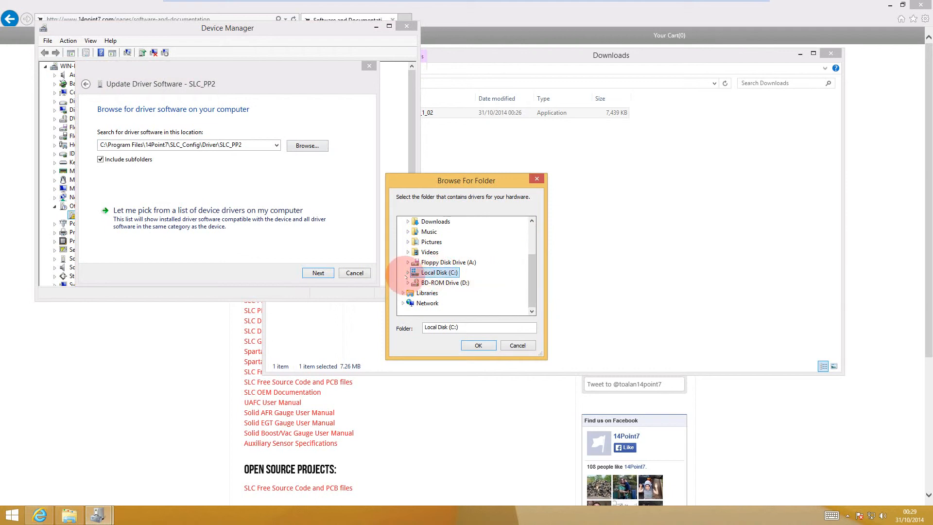
left_click(409, 272)
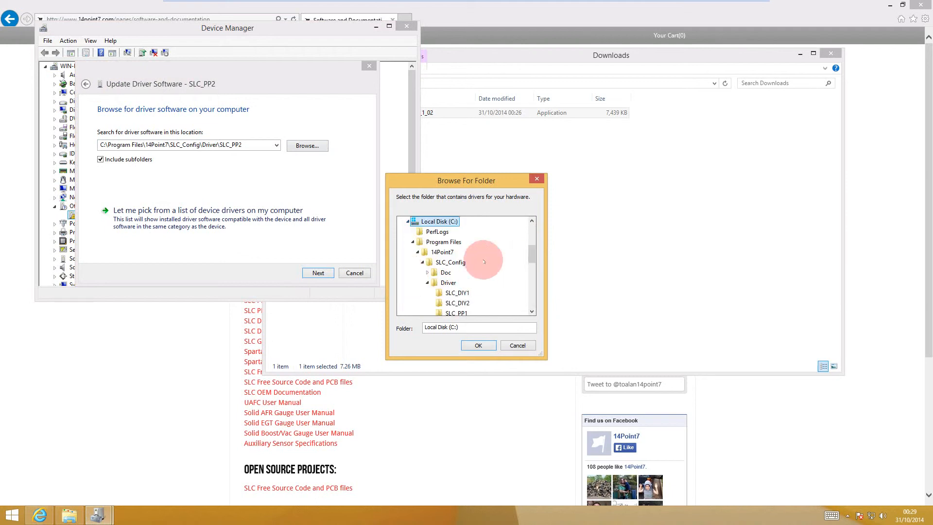
left_click(432, 252)
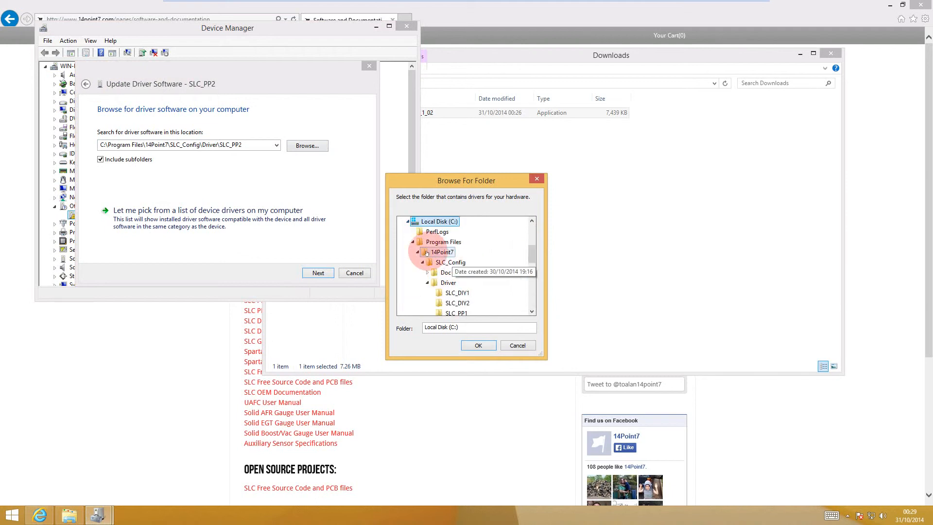
left_click(450, 263)
left_click_drag(531, 254, 531, 265)
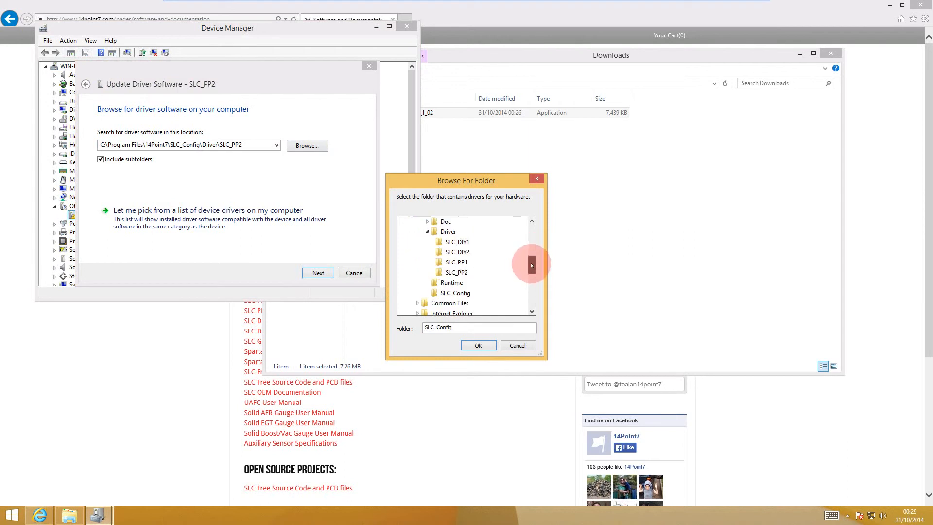
left_click(448, 232)
left_click(456, 272)
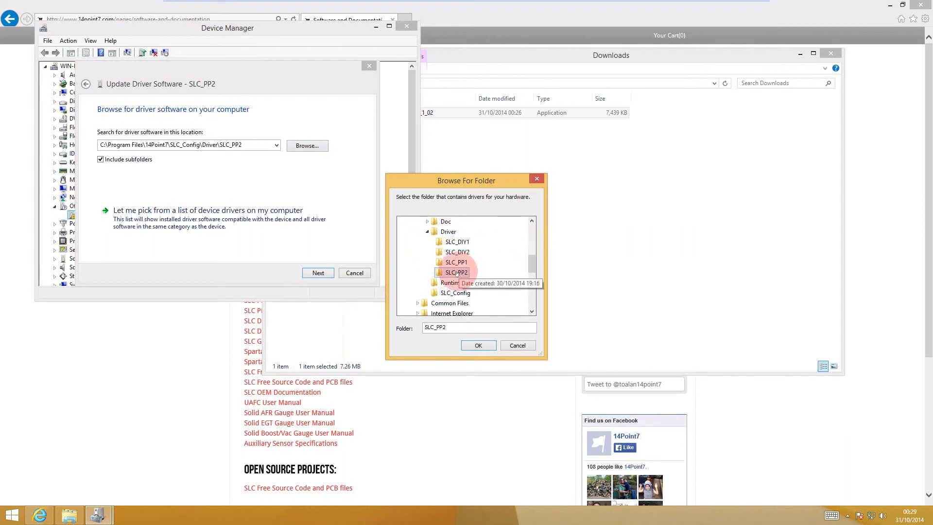
left_click(491, 342)
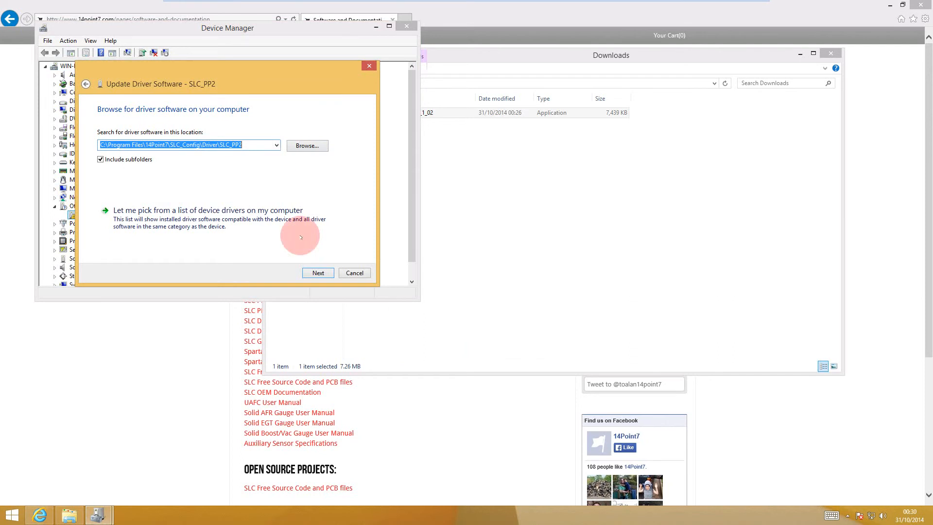
Step: Install the SLC_PP2 driver from the chosen folder despite its unverified publisher, and close the update wizard
left_click(326, 273)
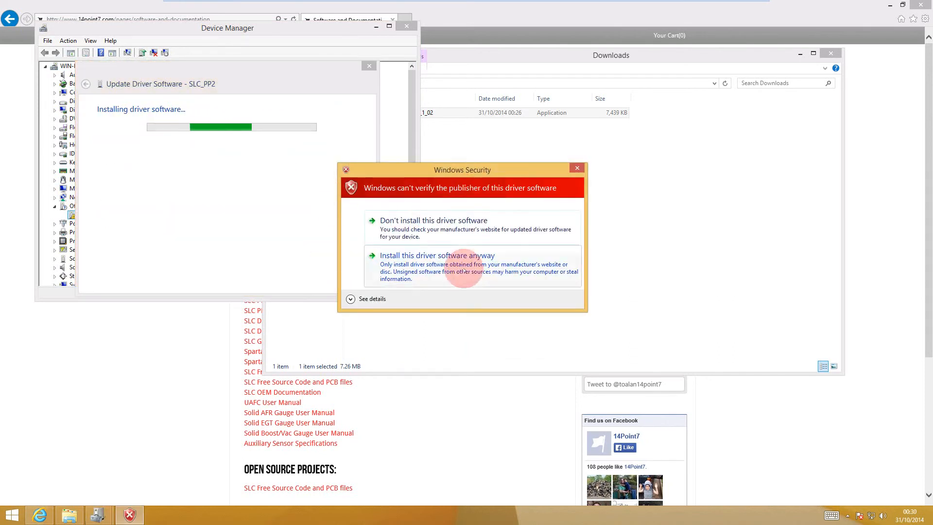
left_click(445, 271)
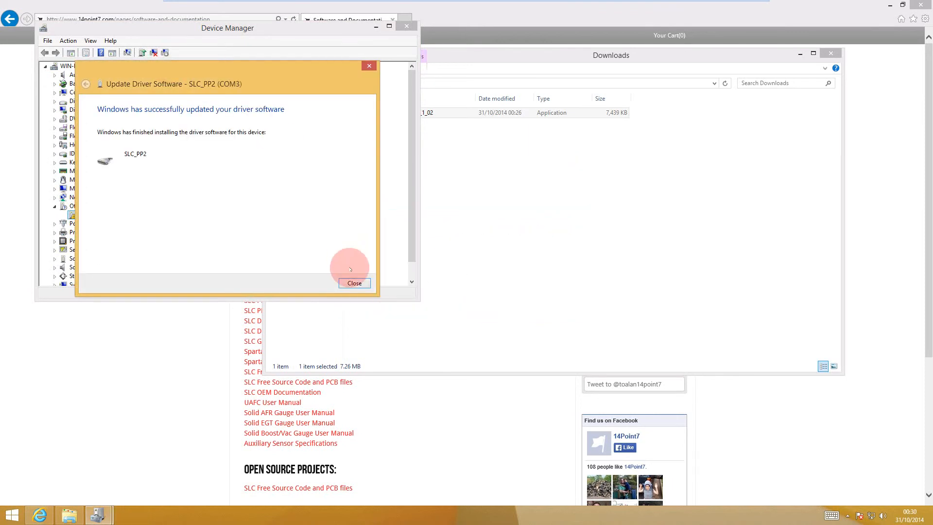
left_click(352, 282)
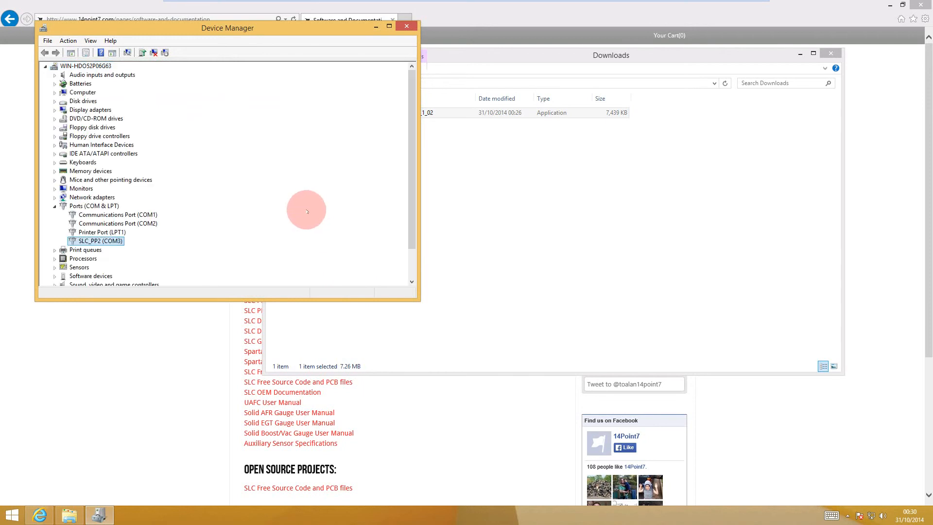
left_click_drag(412, 157, 408, 197)
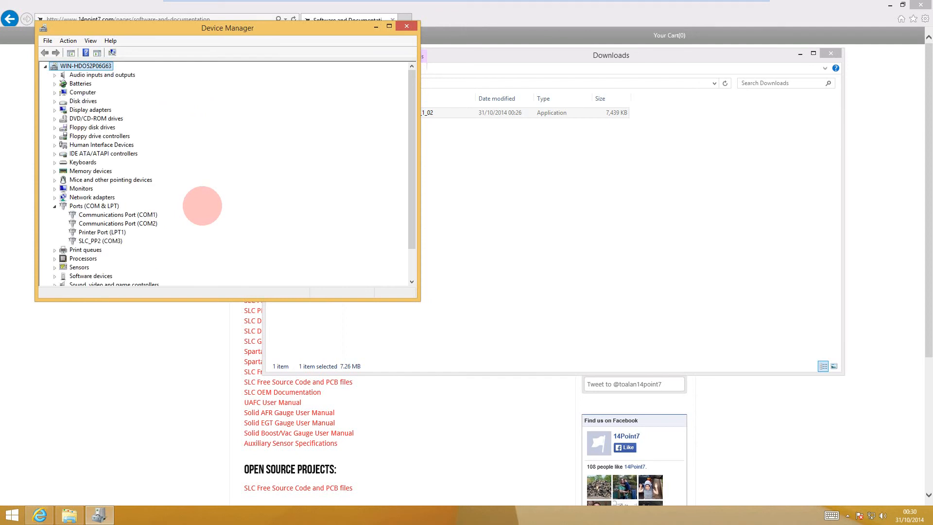
Step: Launch SLC Config from the 14Point7 group in the list of installed apps
left_click(13, 517)
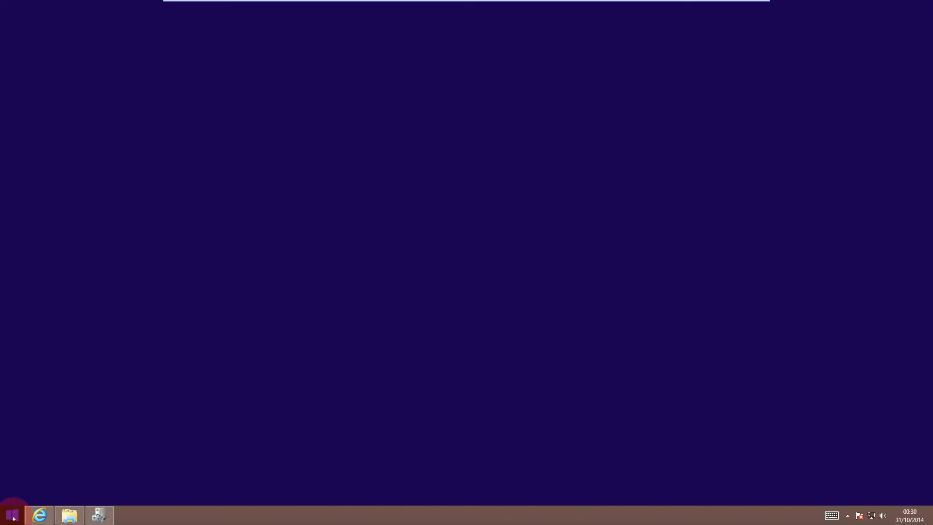
left_click(66, 497)
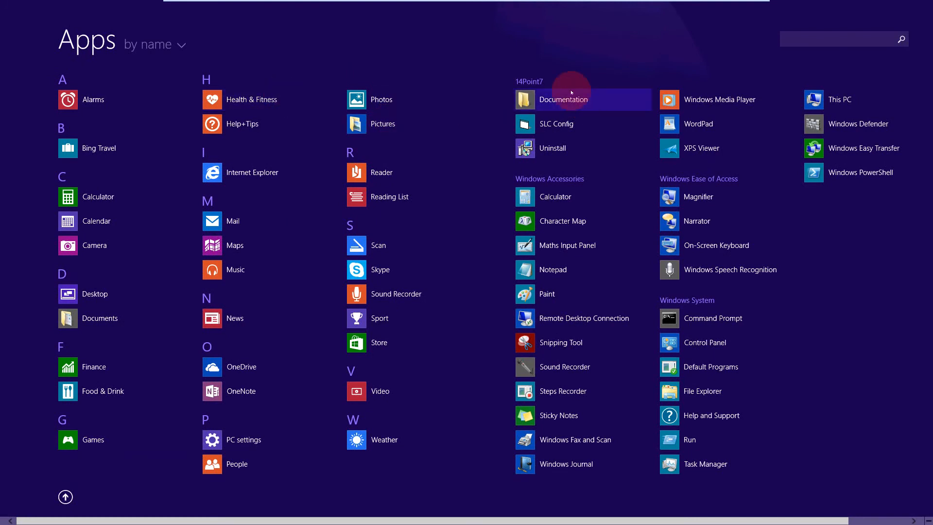
left_click(559, 125)
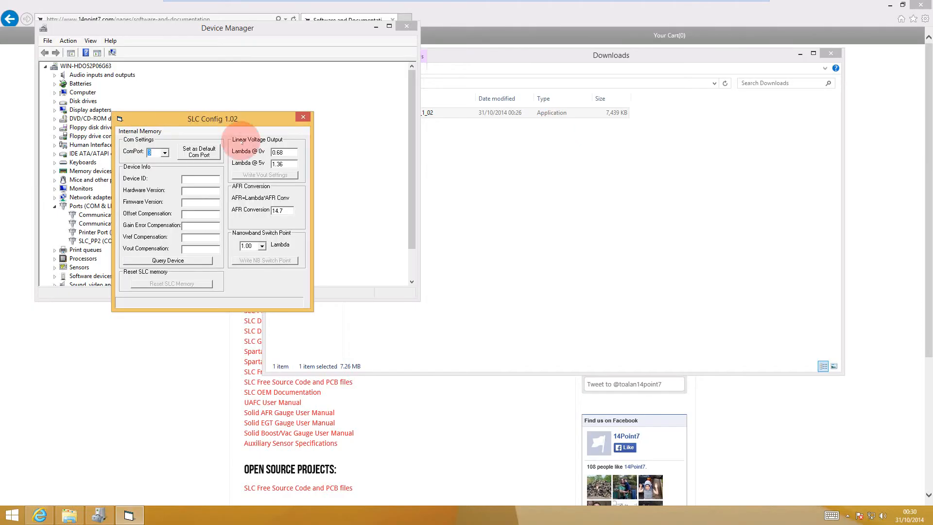
Step: Move the SLC Config window clear of Device Manager, set its ComPort to 3 and query the device
left_click_drag(223, 121, 569, 72)
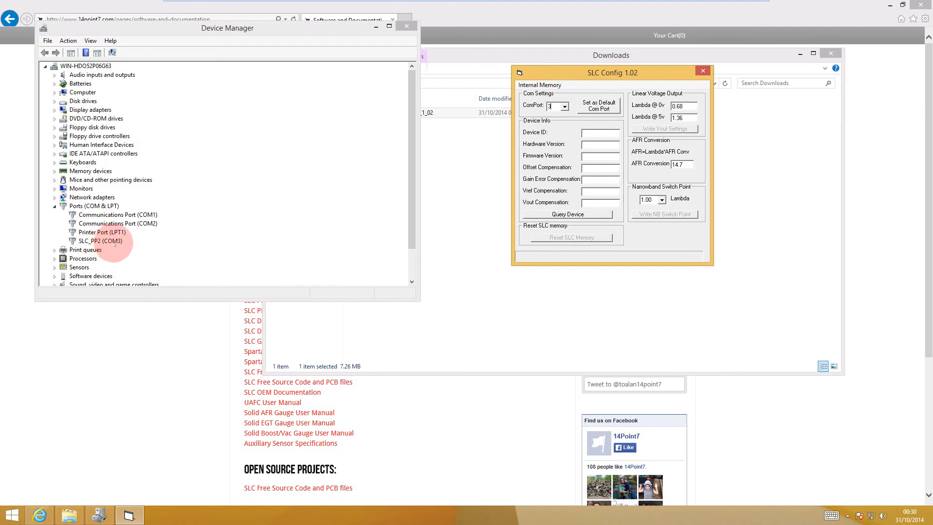
left_click(552, 106)
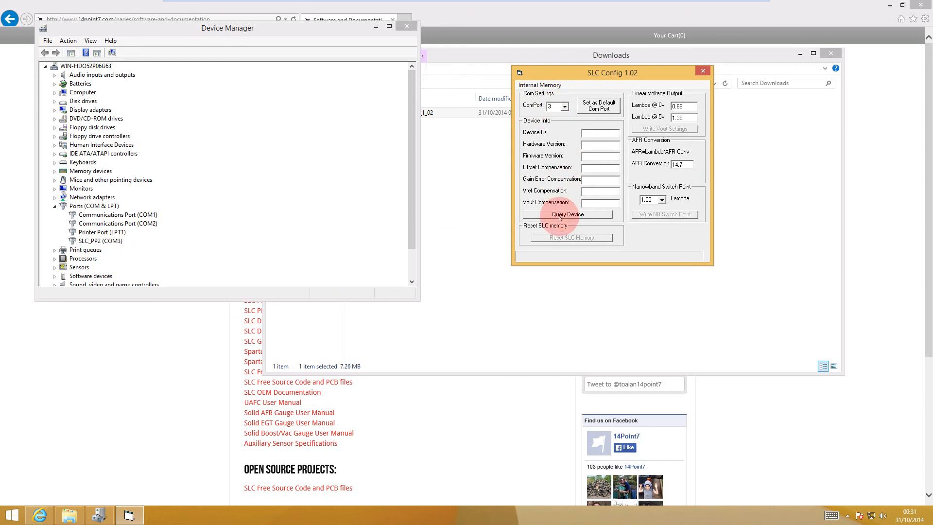
left_click(564, 215)
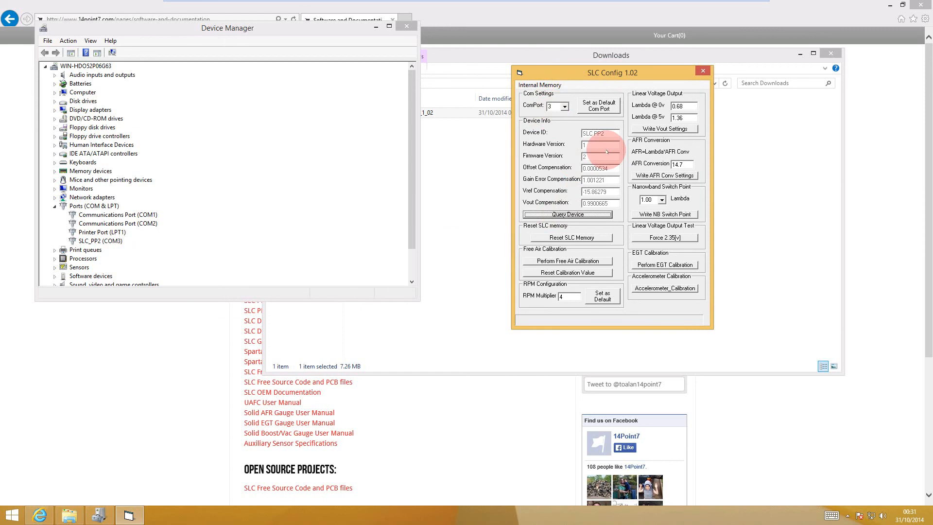
mouse_move(751, 5)
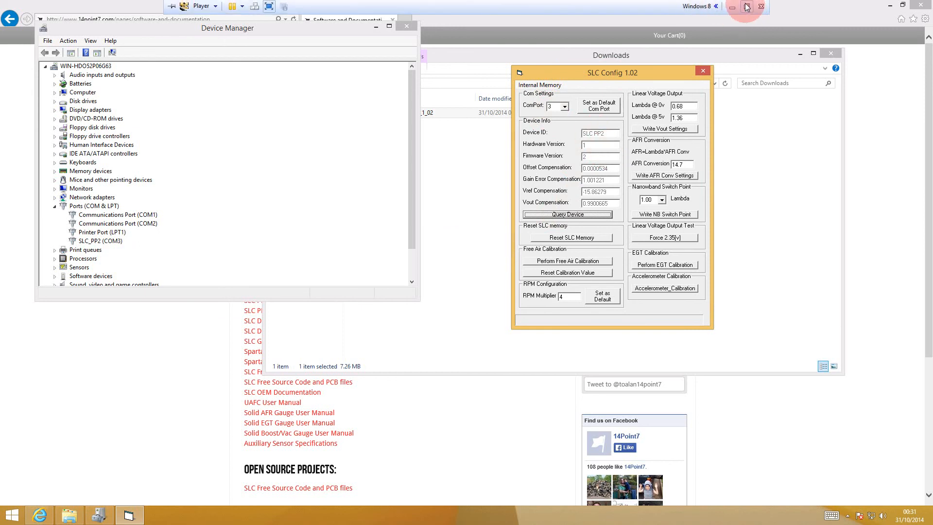
left_click(747, 5)
left_click(222, 515)
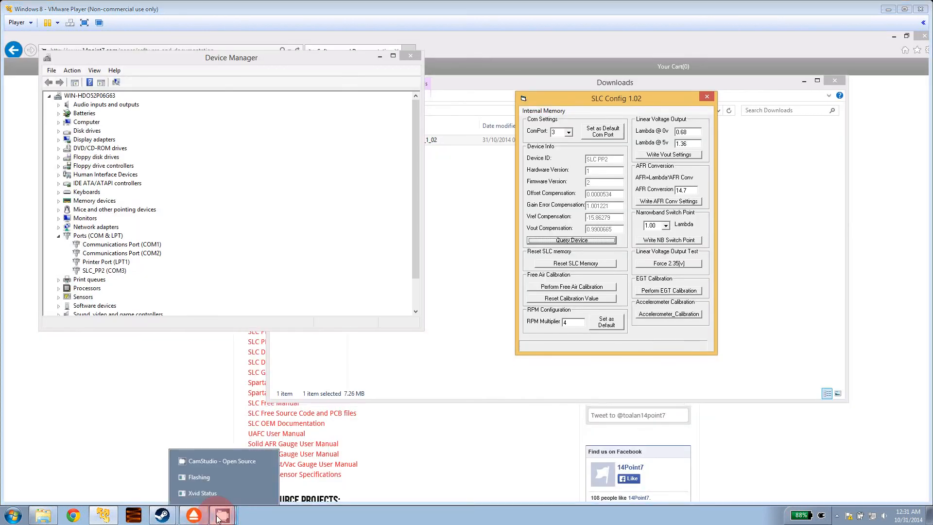